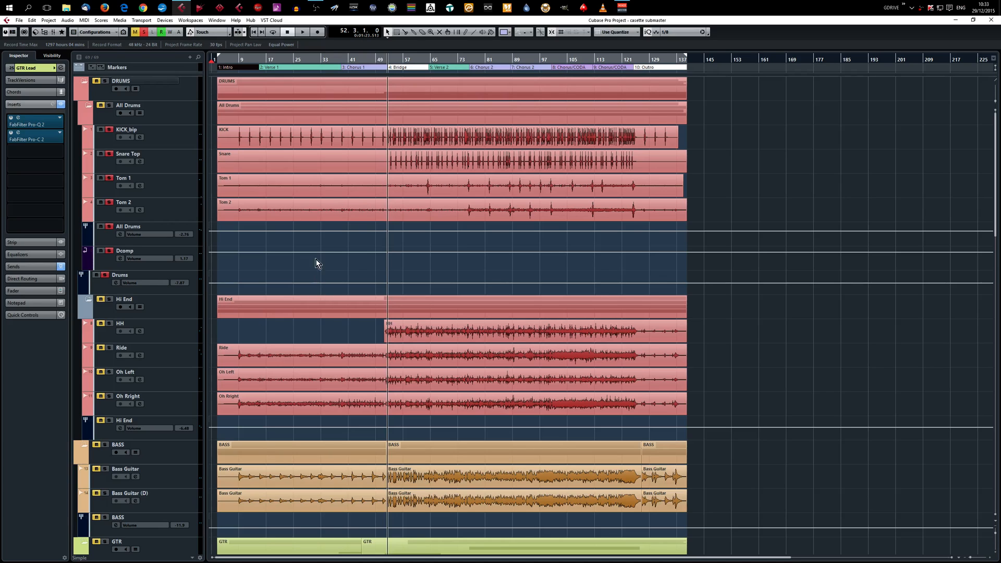
Open the FabFilter Pro-G gate on the Tom 1 track, examine its settings, and close it.
{"action": "left_click", "coordinate": [374, 60]}
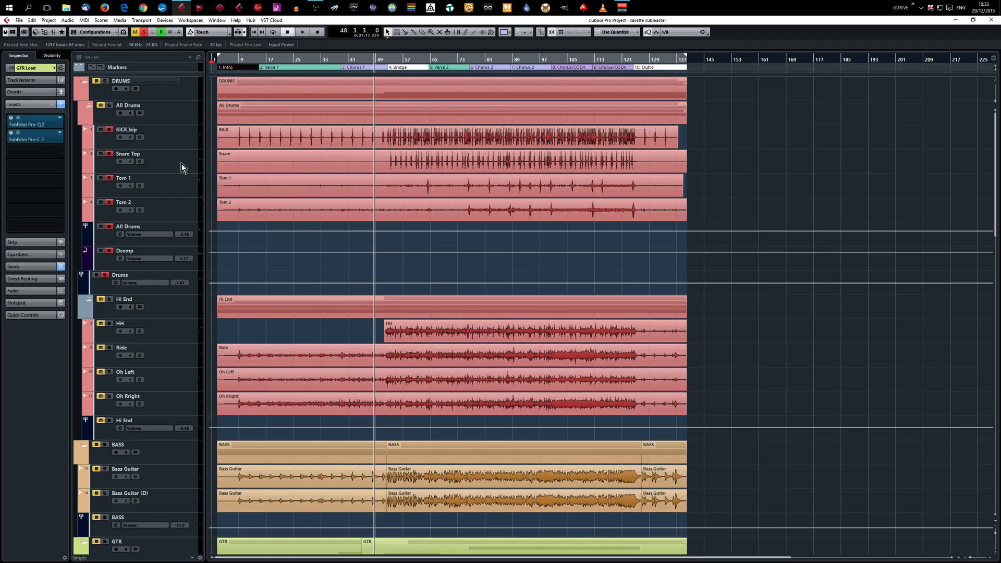
{"action": "left_click", "coordinate": [181, 192]}
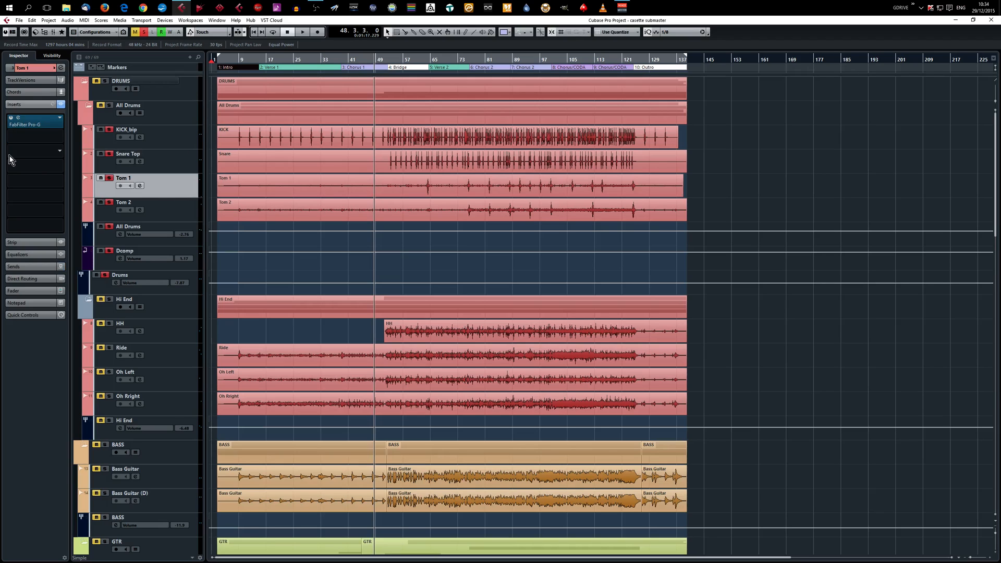
{"action": "left_click", "coordinate": [18, 123]}
{"action": "left_click", "coordinate": [485, 399]}
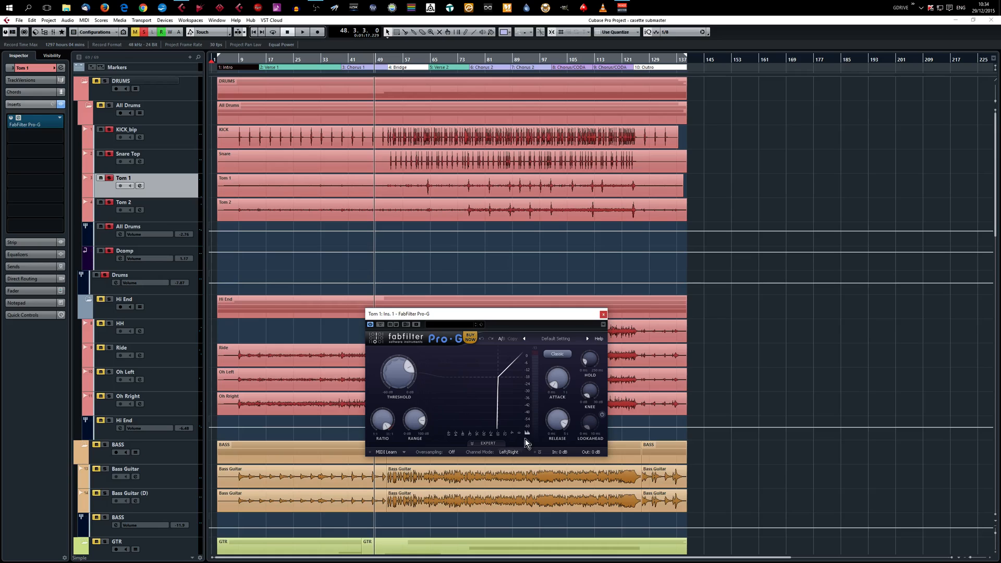
{"action": "mouse_move", "coordinate": [557, 423]}
{"action": "left_click_drag", "start_coordinate": [513, 317], "coordinate": [453, 287]}
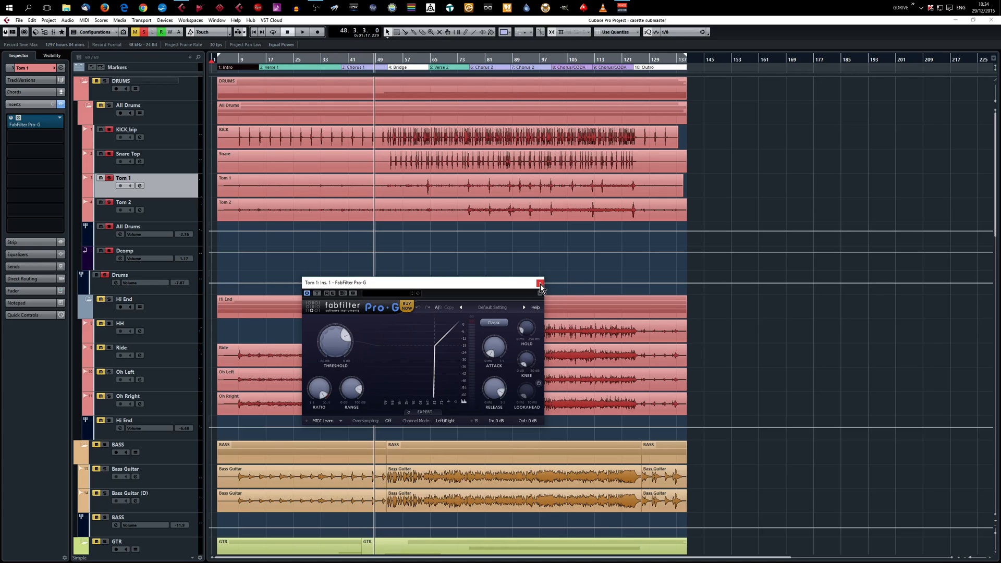
{"action": "left_click", "coordinate": [541, 283]}
Play the soloed drum tracks from bar 56, in the Bridge section.
{"action": "left_click", "coordinate": [400, 57]}
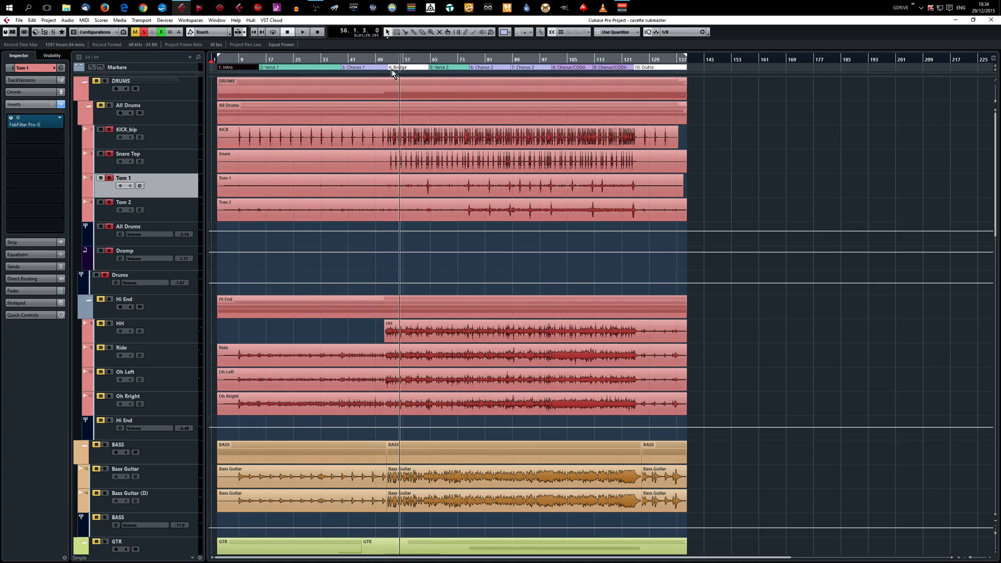
{"action": "left_click", "coordinate": [284, 197]}
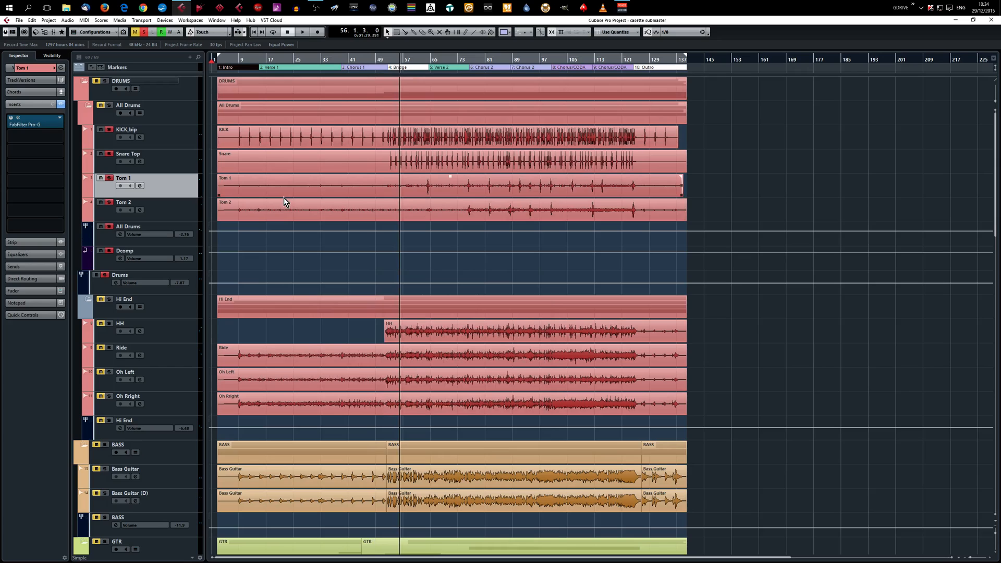
{"action": "key", "text": "space"}
{"action": "left_click", "coordinate": [277, 206]}
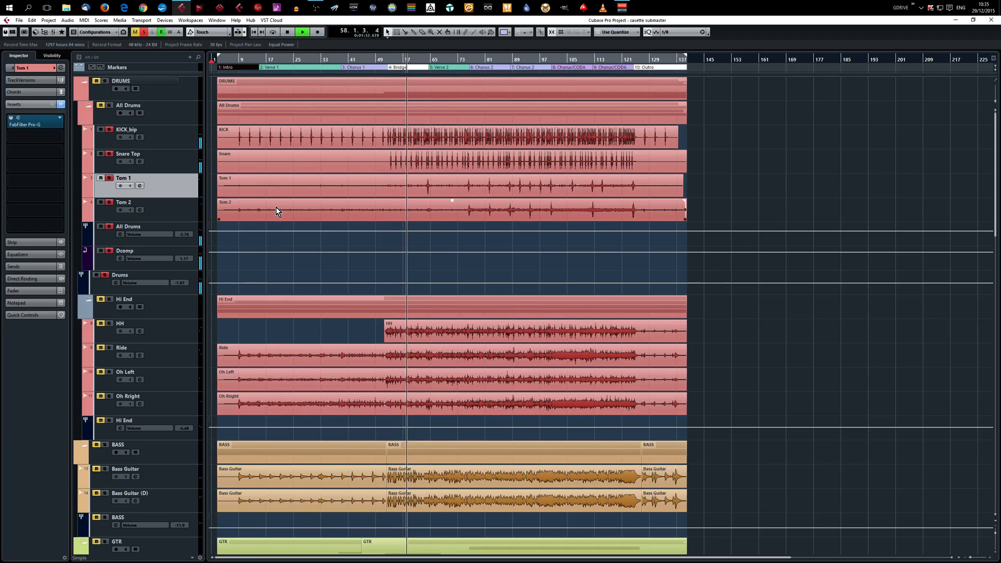
Examine the low cut and the two boost bands in the KICK_bip track's FabFilter Pro-Q 2 during and between playback, and close it.
{"action": "left_click", "coordinate": [162, 134]}
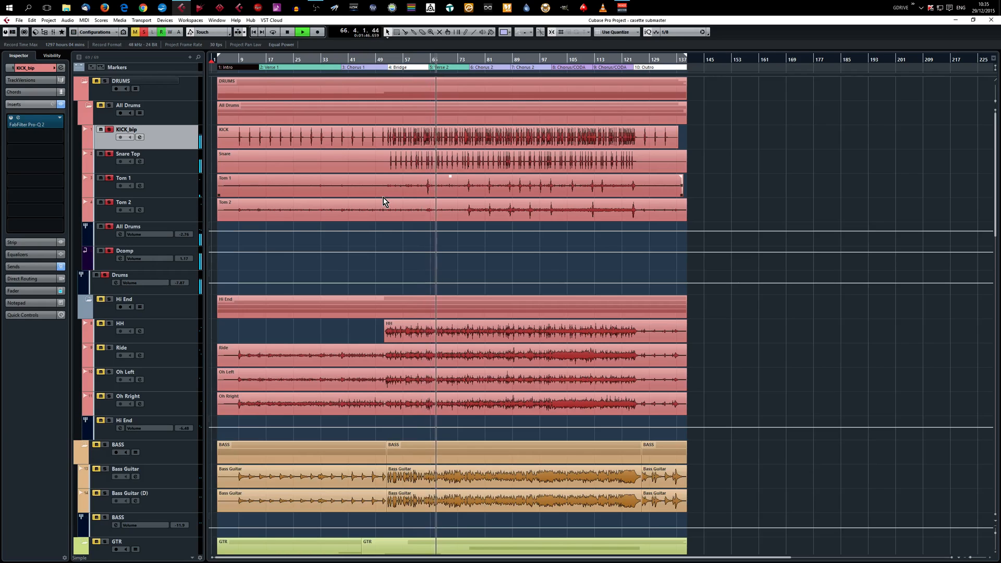
{"action": "left_click", "coordinate": [37, 124]}
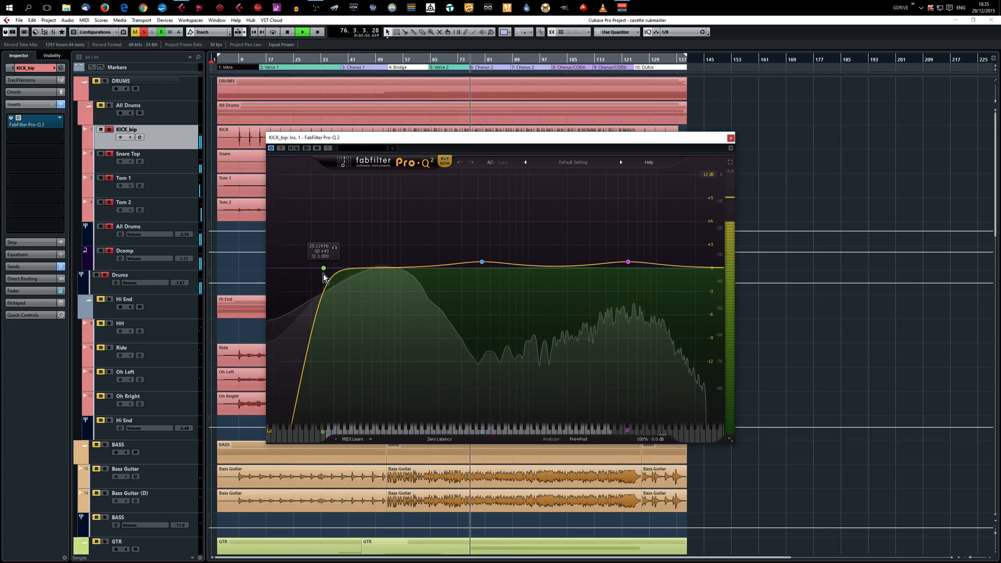
{"action": "key", "text": "space"}
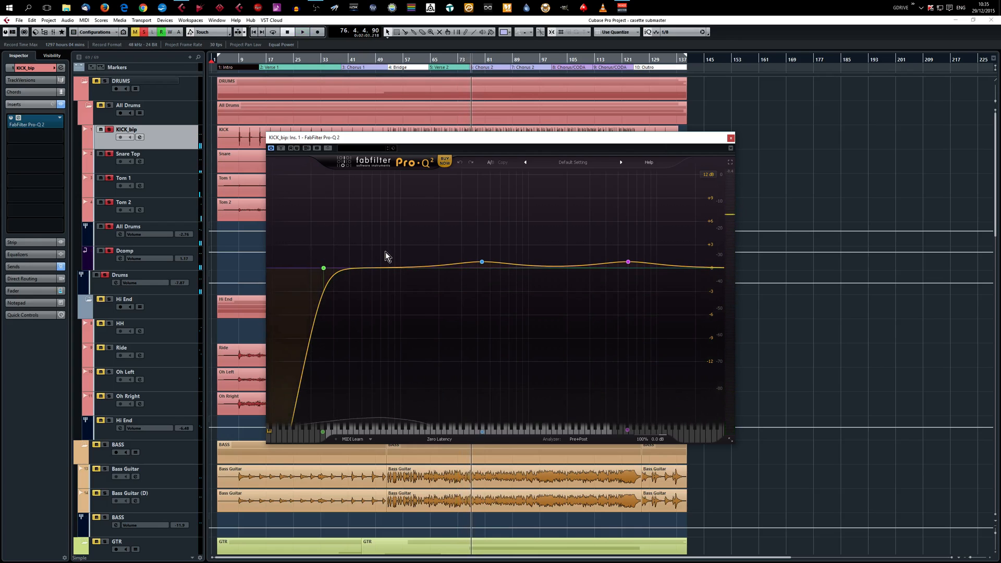
{"action": "mouse_move", "coordinate": [323, 269]}
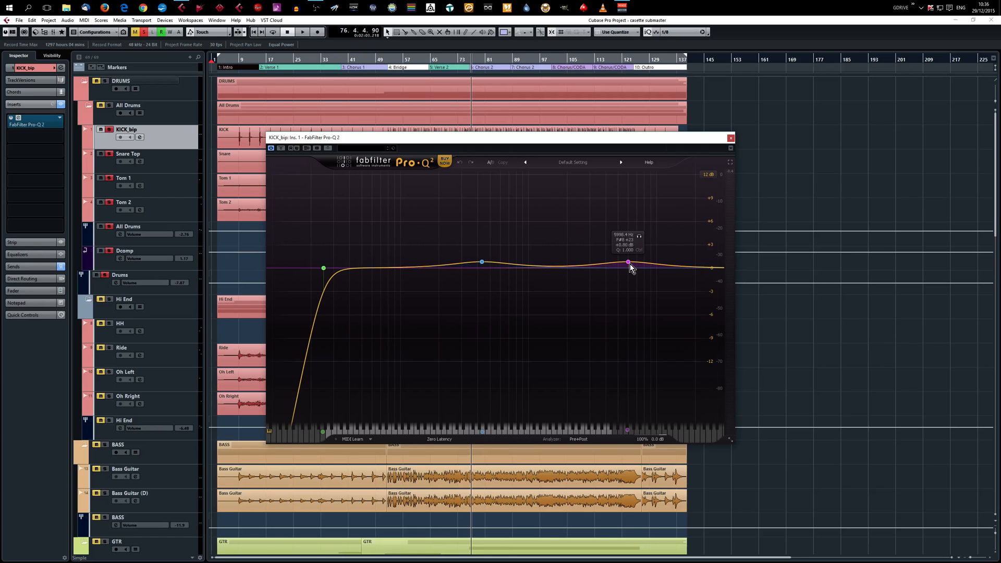
{"action": "key", "text": "space"}
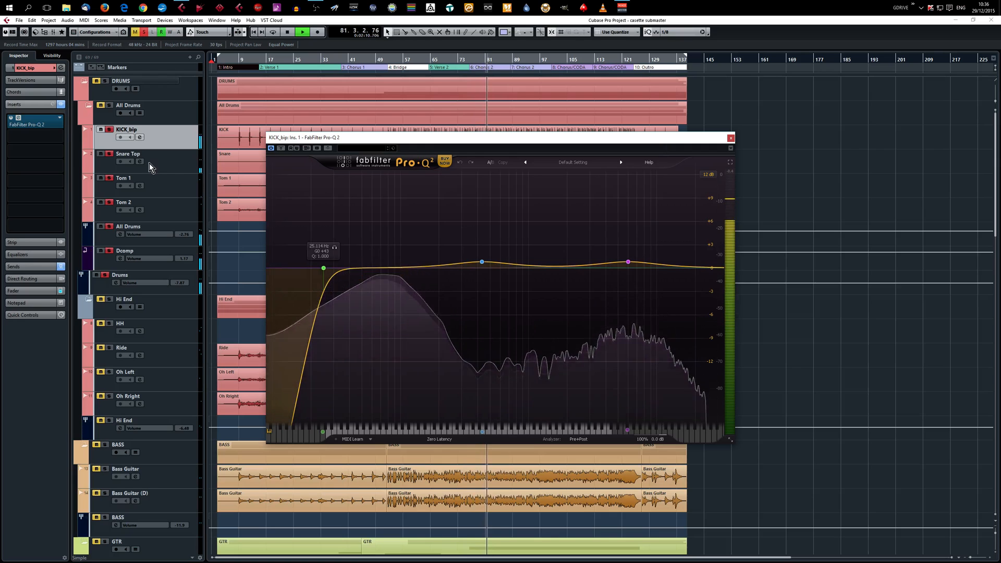
{"action": "left_click", "coordinate": [731, 137]}
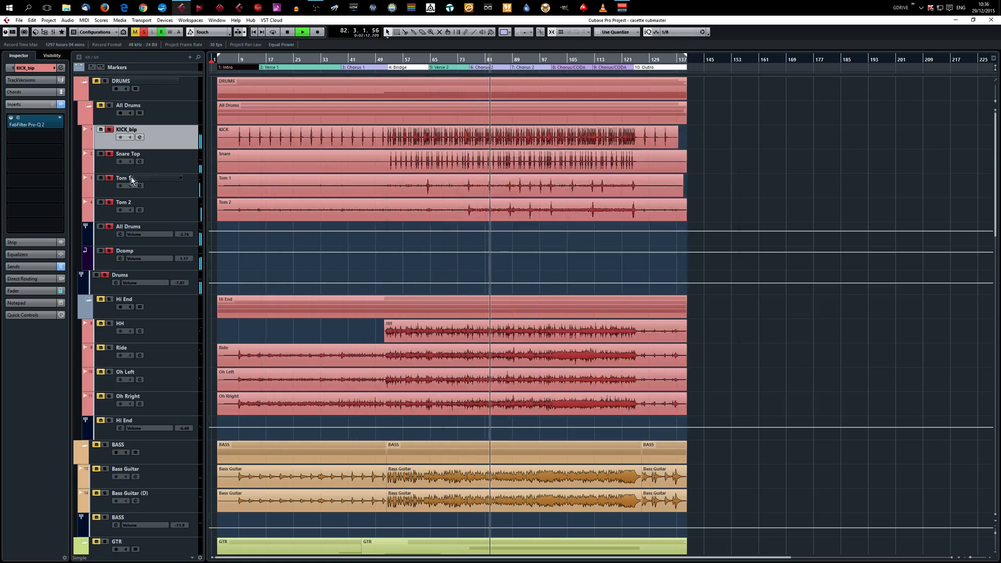
Open the FabFilter Pro-Q 2 on the Snare Top track, view its curve during playback, and stop playback.
{"action": "left_click", "coordinate": [174, 164]}
{"action": "left_click", "coordinate": [52, 125]}
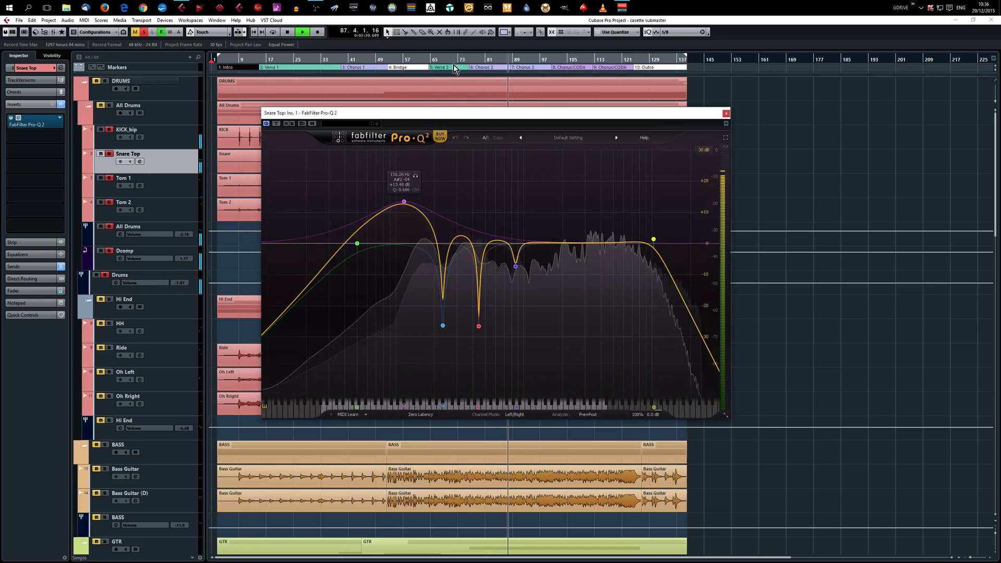
{"action": "key", "text": "space"}
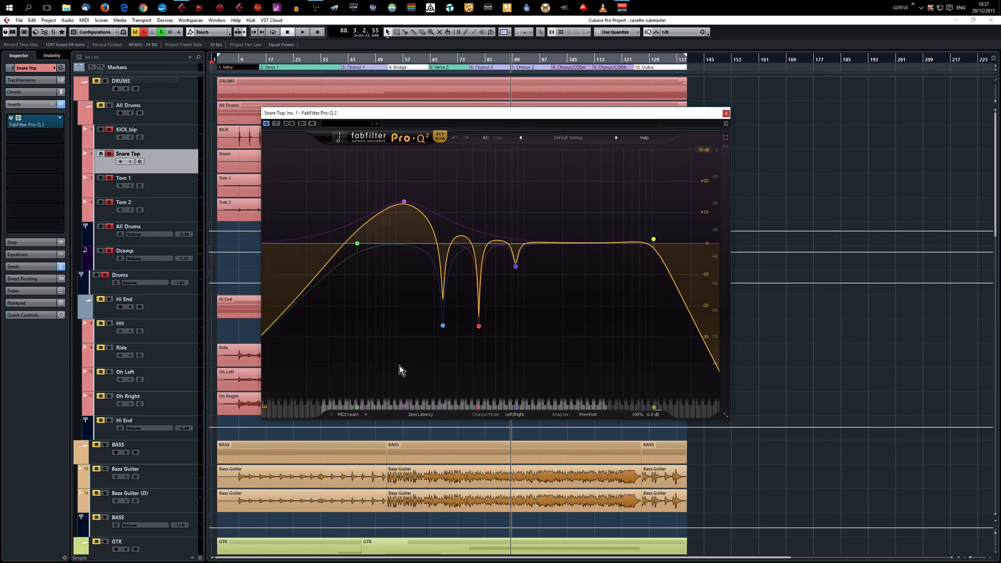
{"action": "mouse_move", "coordinate": [658, 243]}
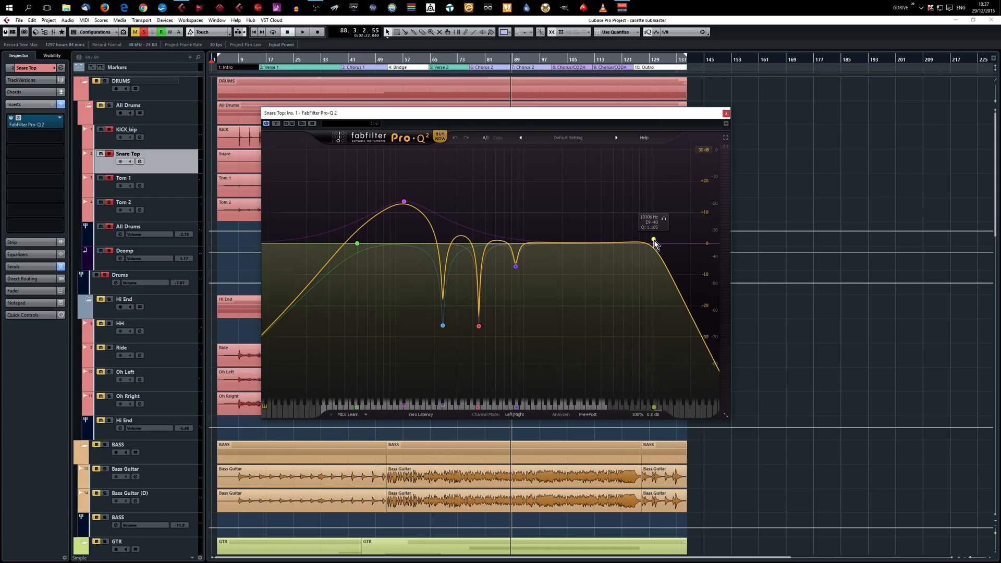
Inspect the snare equalizer's high cut, low cut and low bell boost bands, select the Tom 2 track, and close the equalizer.
{"action": "left_click", "coordinate": [653, 240]}
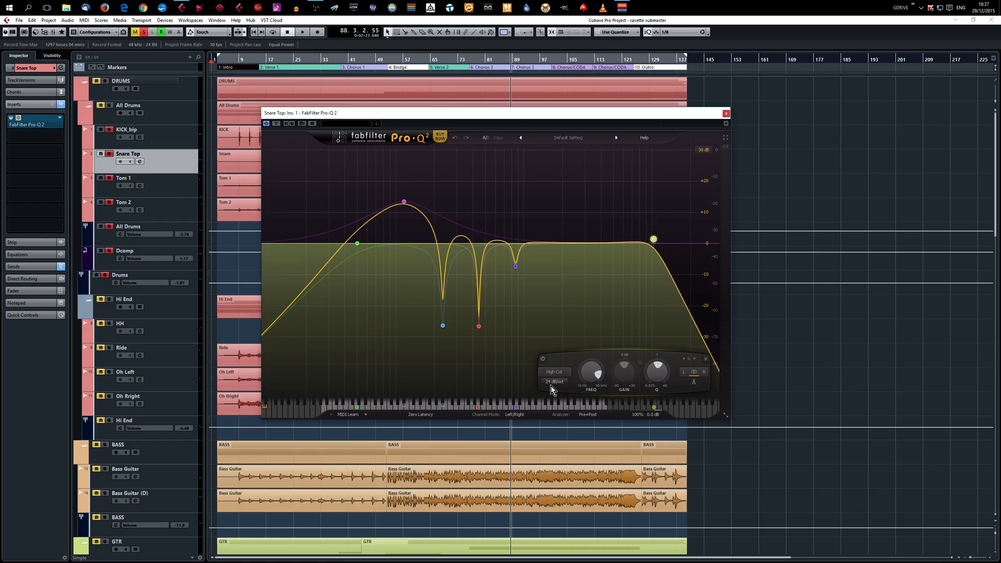
{"action": "mouse_move", "coordinate": [551, 386]}
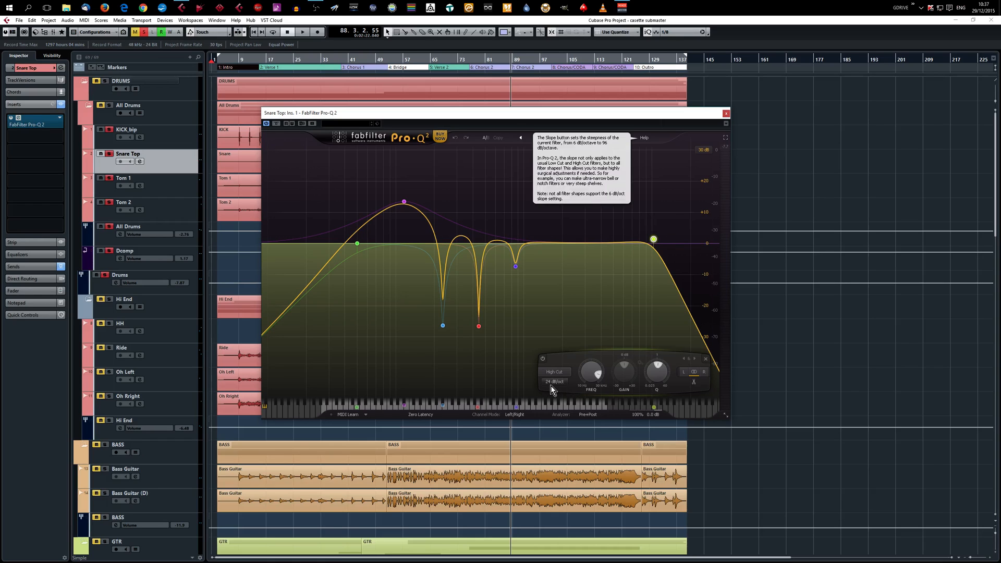
{"action": "left_click", "coordinate": [358, 243]}
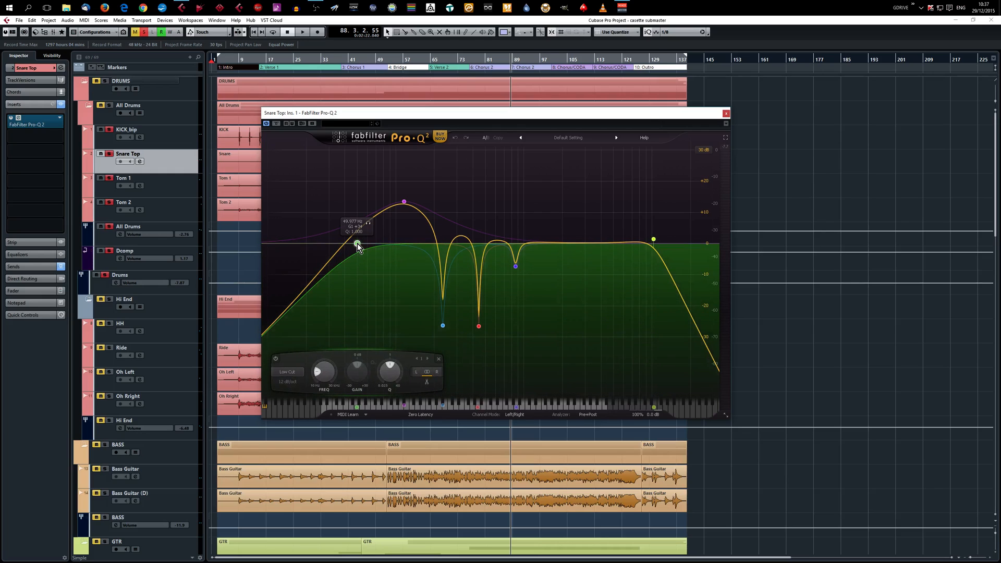
{"action": "left_click", "coordinate": [404, 203]}
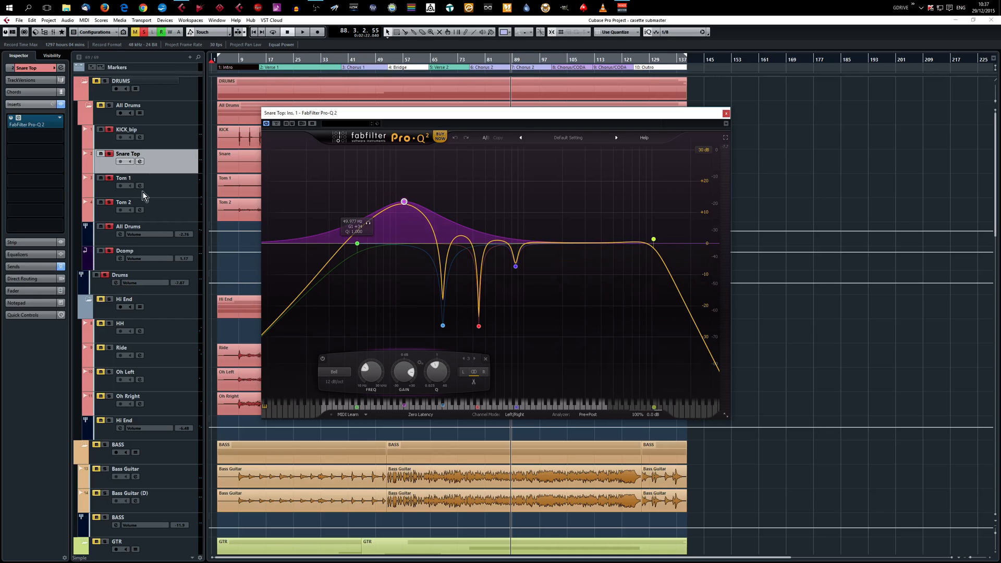
{"action": "left_click", "coordinate": [177, 188]}
{"action": "left_click", "coordinate": [180, 211]}
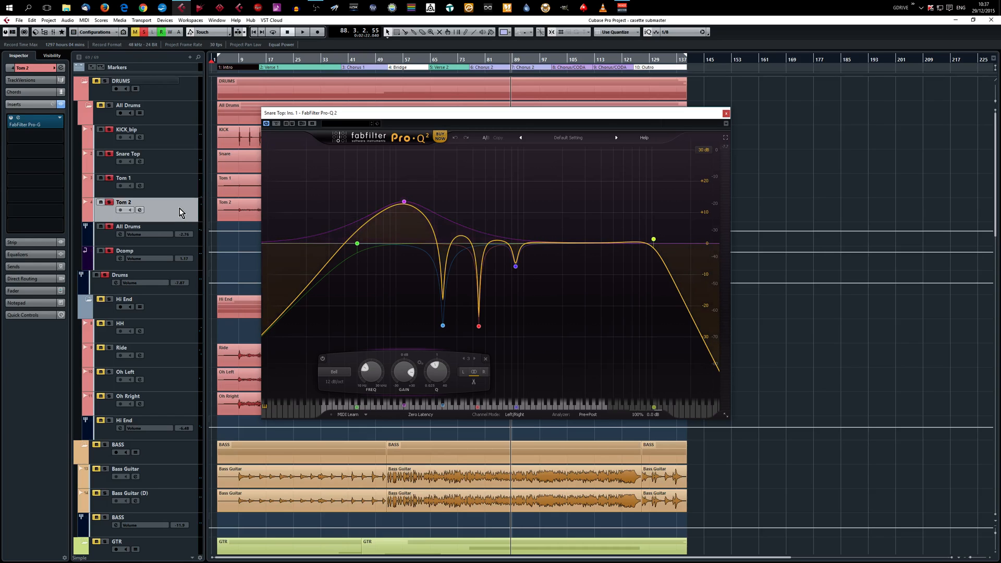
{"action": "left_click", "coordinate": [726, 115]}
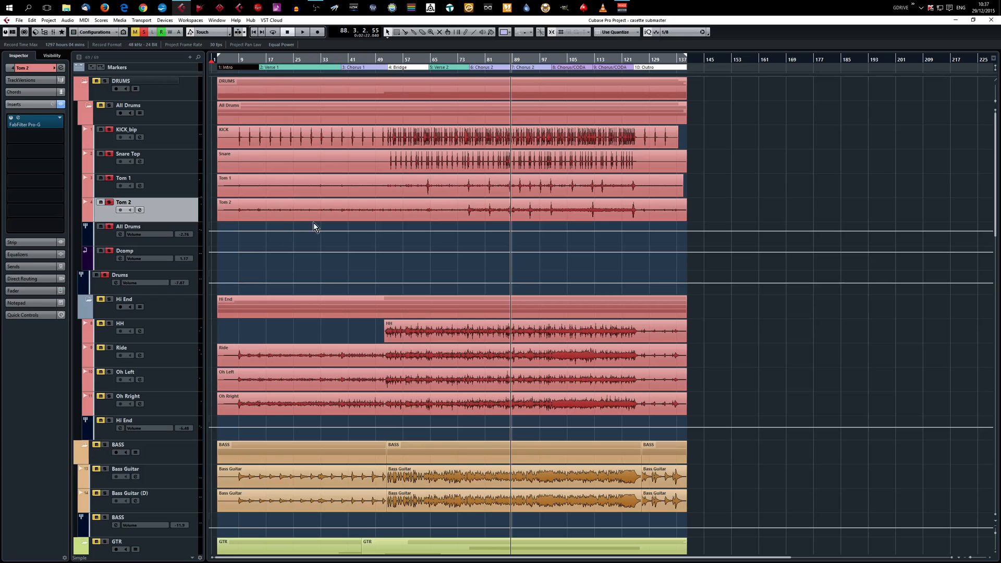
Open the FabFilter Pro-C 2 compressor on the Drums group track, examine its settings, and close it.
{"action": "left_click", "coordinate": [100, 290]}
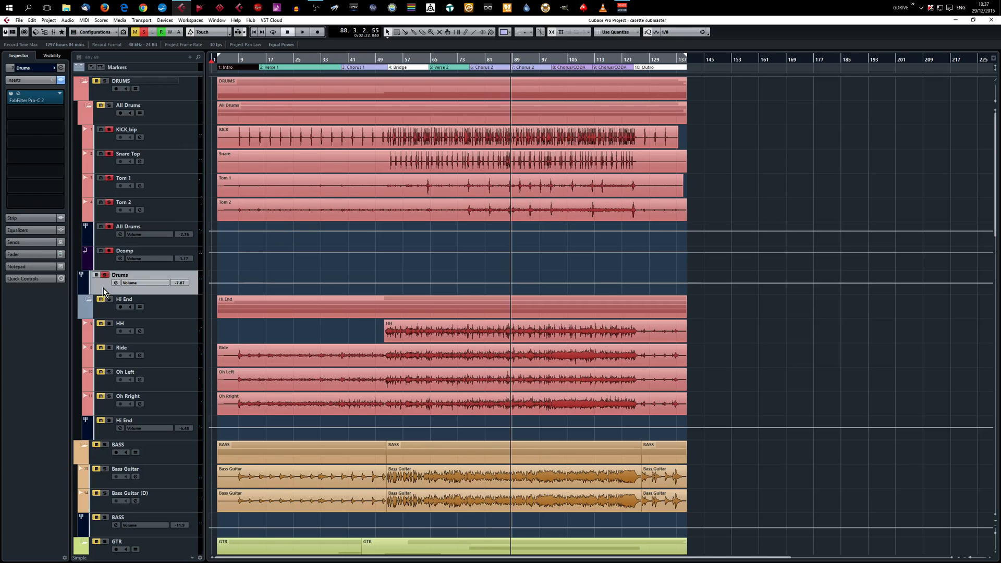
{"action": "double_click", "coordinate": [21, 97]}
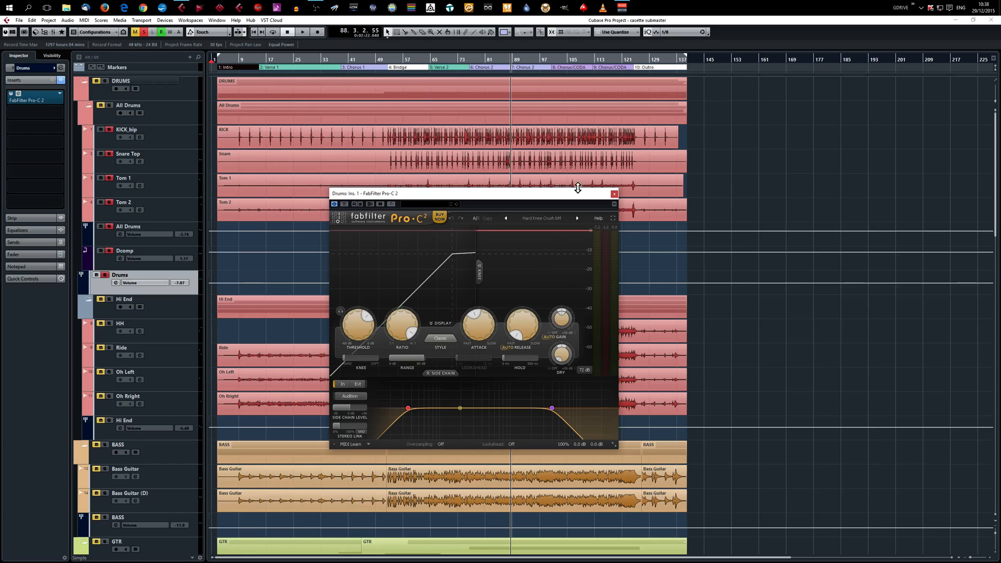
{"action": "left_click", "coordinate": [613, 194]}
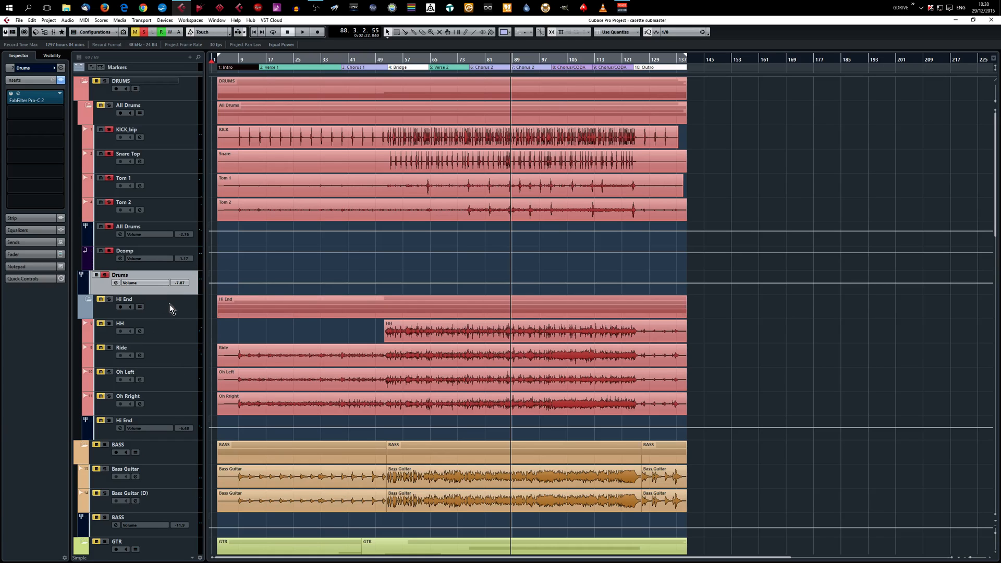
Solo the Hi End folder and examine the attack and release settings of the FabFilter Pro-G gate on the HH track.
{"action": "left_click", "coordinate": [109, 299]}
{"action": "right_click", "coordinate": [176, 326]}
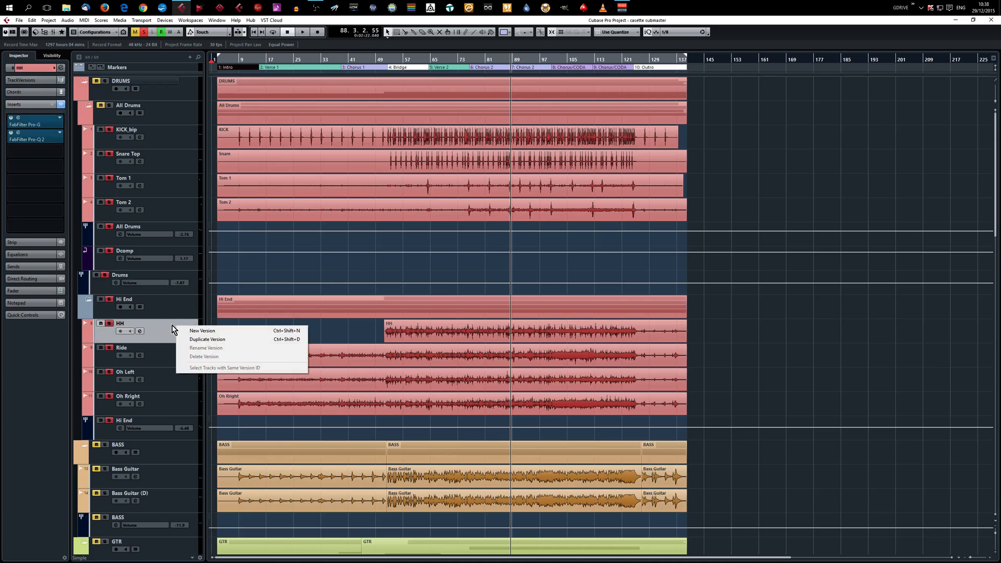
{"action": "left_click", "coordinate": [17, 119]}
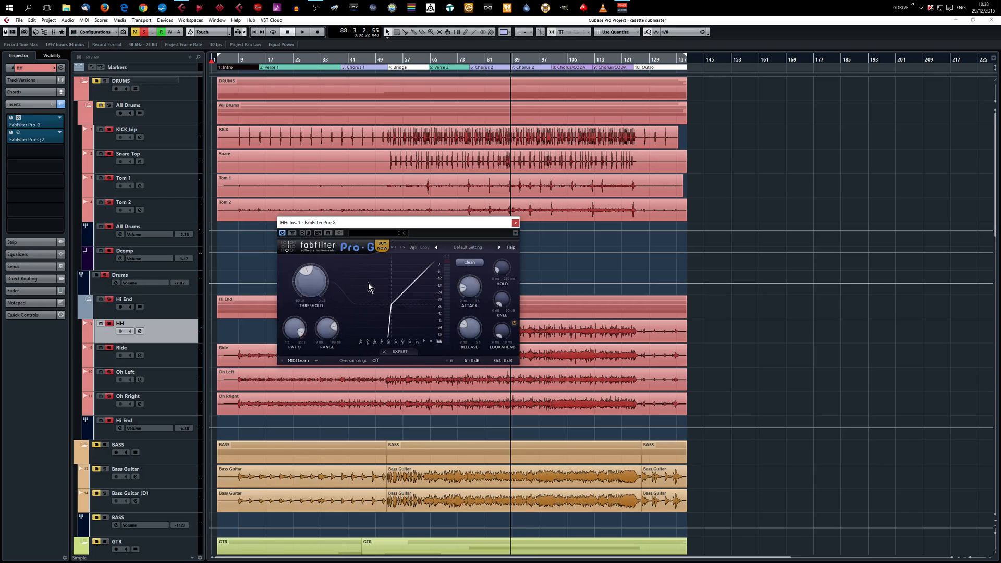
{"action": "mouse_move", "coordinate": [468, 295]}
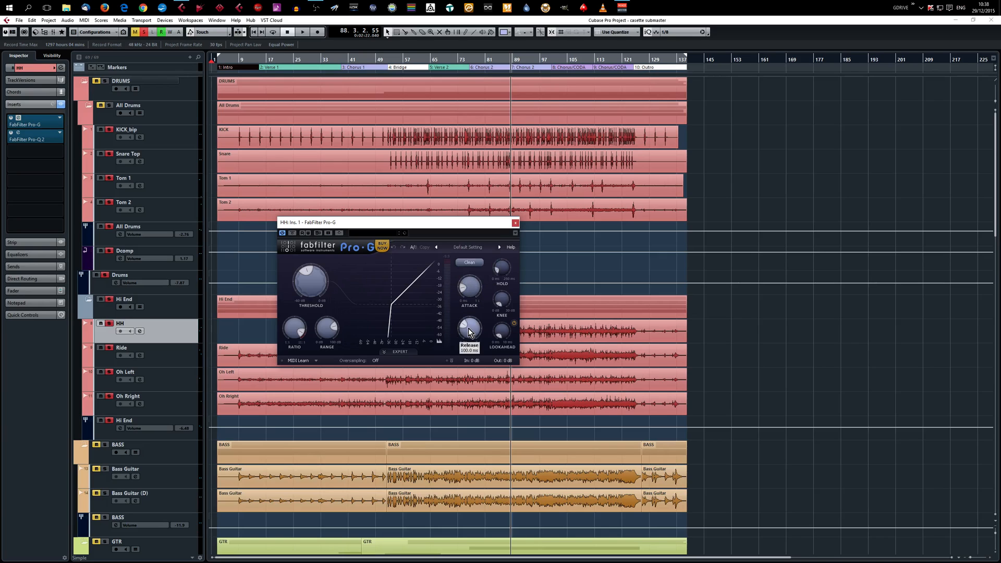
{"action": "mouse_move", "coordinate": [468, 332]}
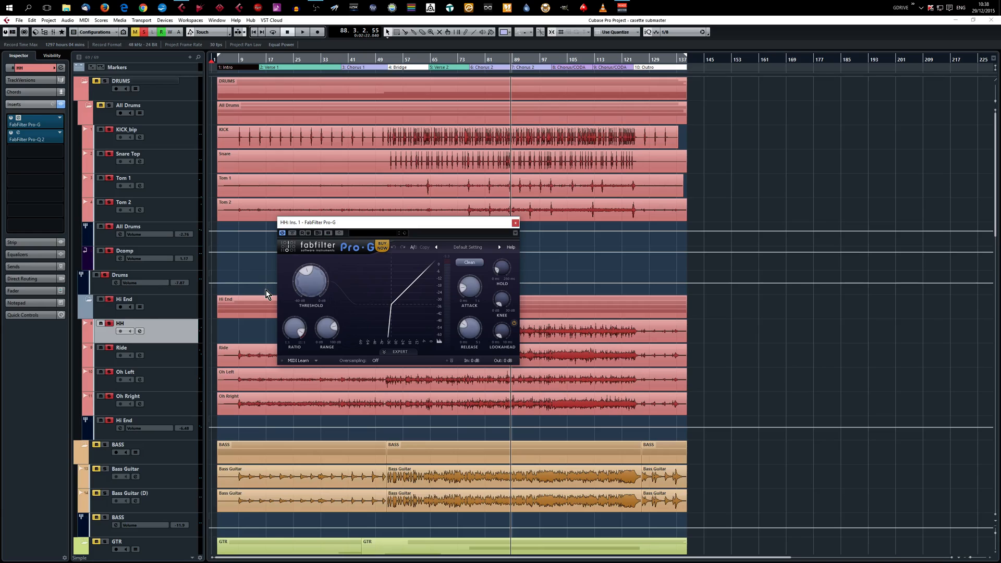
{"action": "left_click", "coordinate": [516, 224]}
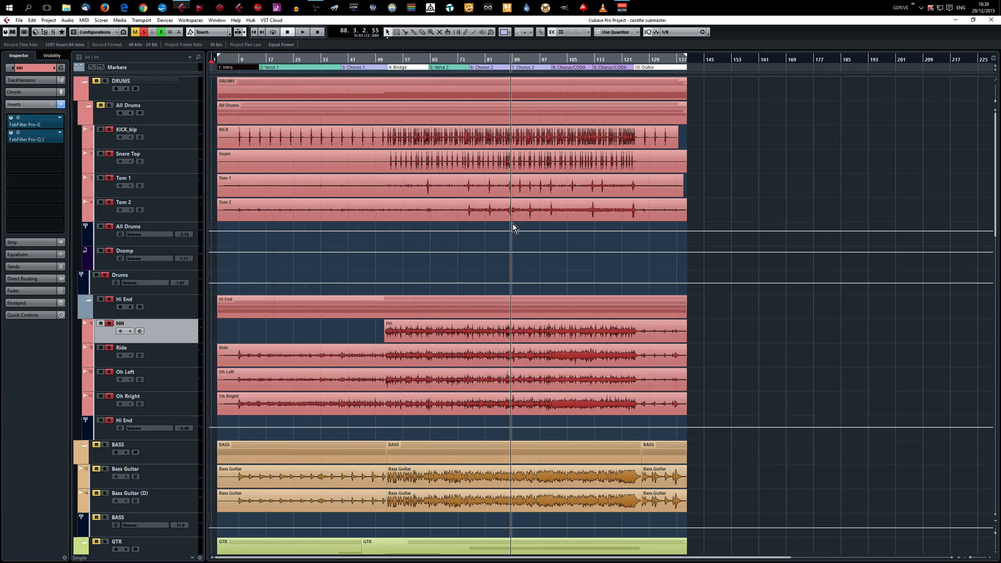
Examine the equalizer bands of the FabFilter Pro-Q 2 on the HH track and close the plug-in.
{"action": "left_click", "coordinate": [17, 136]}
{"action": "mouse_move", "coordinate": [552, 340]}
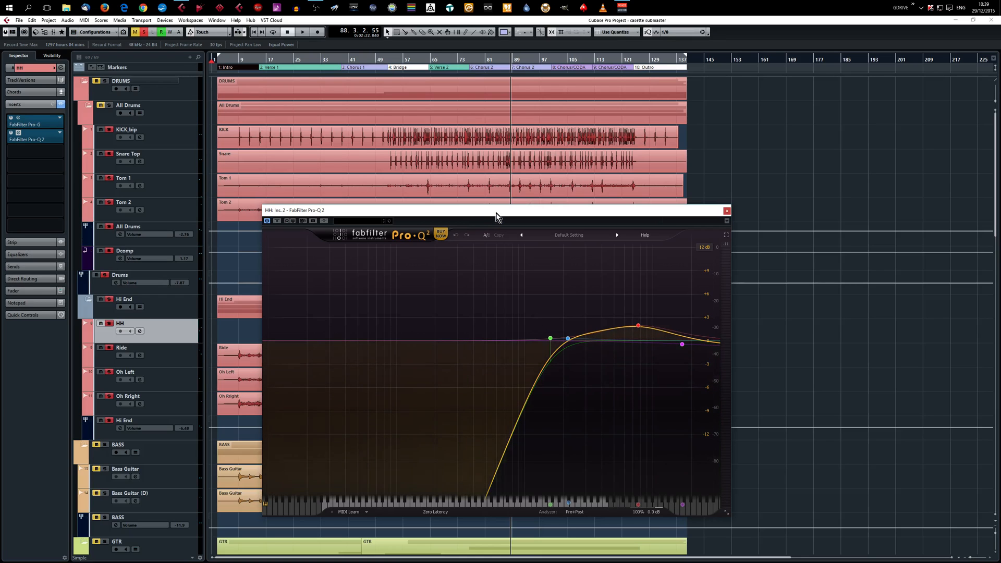
{"action": "left_click", "coordinate": [727, 211]}
Examine the low cut and high boost in the Ride track's FabFilter Pro-Q 2 (Mono) and close the plug-in.
{"action": "left_click", "coordinate": [179, 354]}
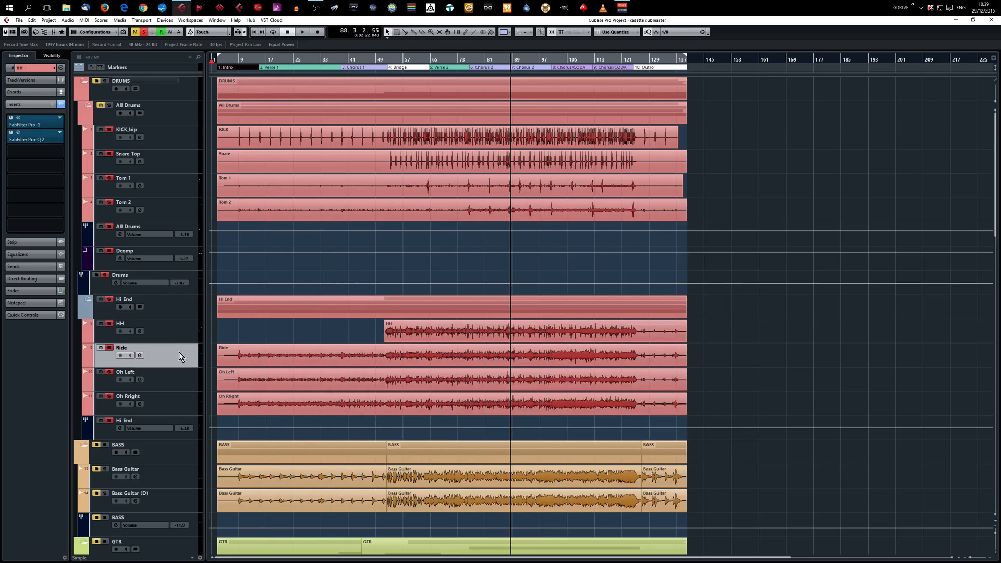
{"action": "double_click", "coordinate": [19, 122]}
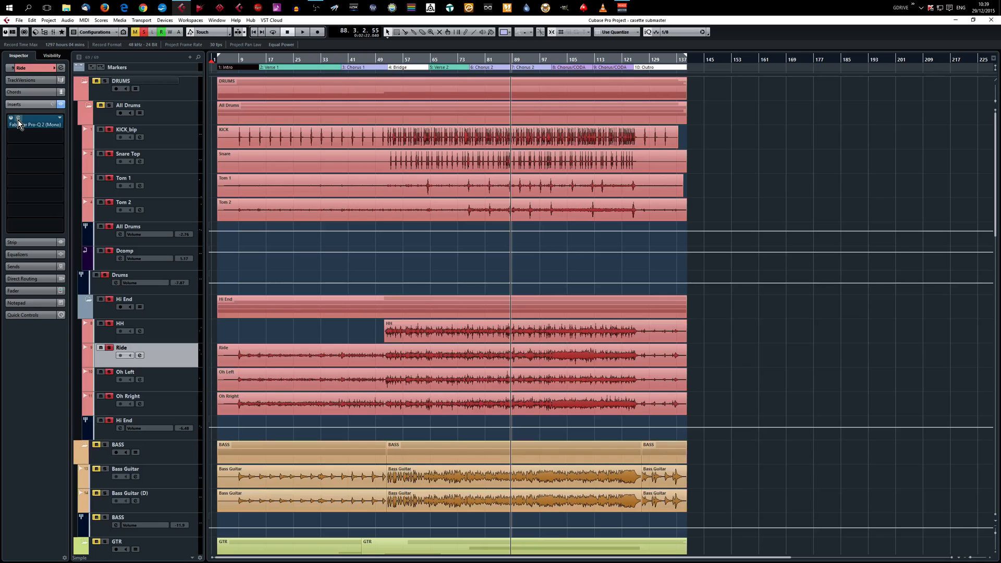
{"action": "left_click", "coordinate": [607, 353]}
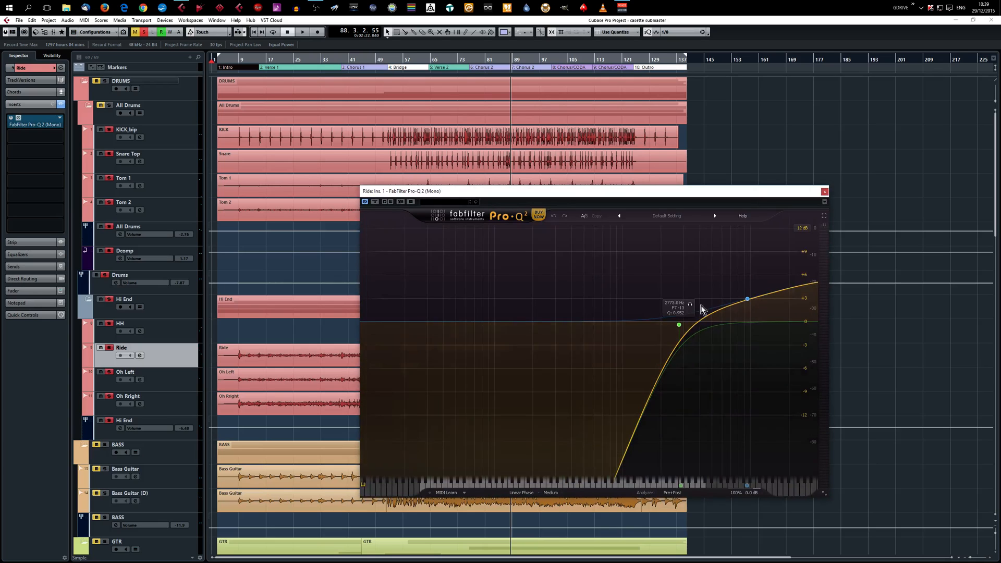
{"action": "left_click", "coordinate": [825, 192]}
Examine the low cut curve in the Oh Left track's FabFilter Pro-Q 2 (Mono) and close the plug-in.
{"action": "left_click", "coordinate": [171, 384]}
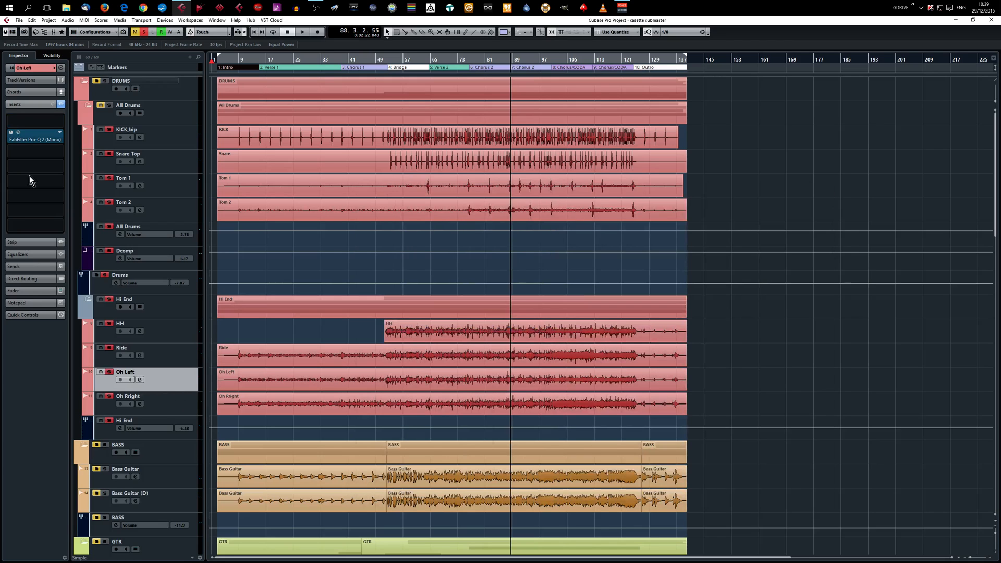
{"action": "double_click", "coordinate": [18, 135]}
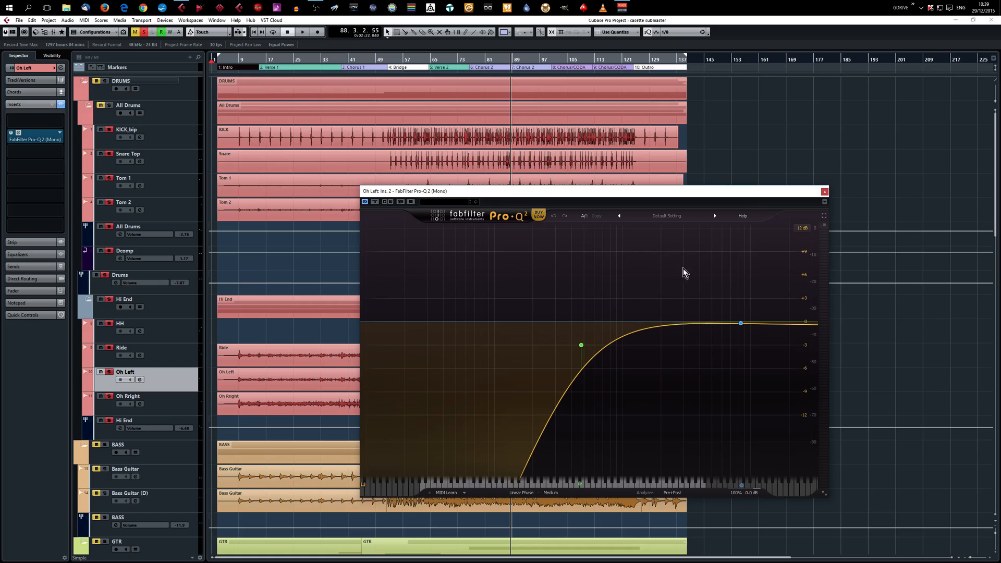
{"action": "left_click", "coordinate": [824, 192]}
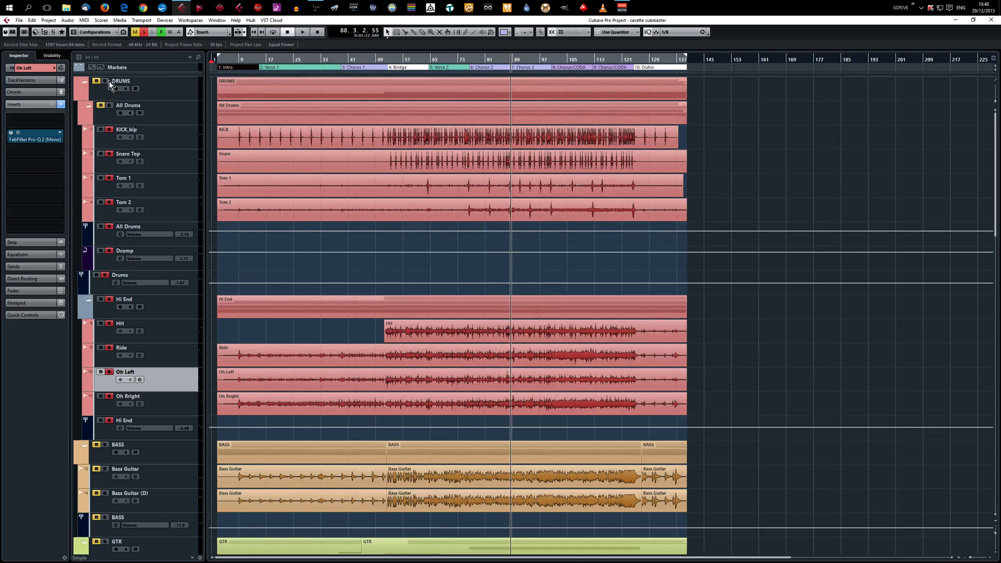
Play the whole soloed drum kit from the Verse 2 section and stop playback.
{"action": "left_click", "coordinate": [443, 59]}
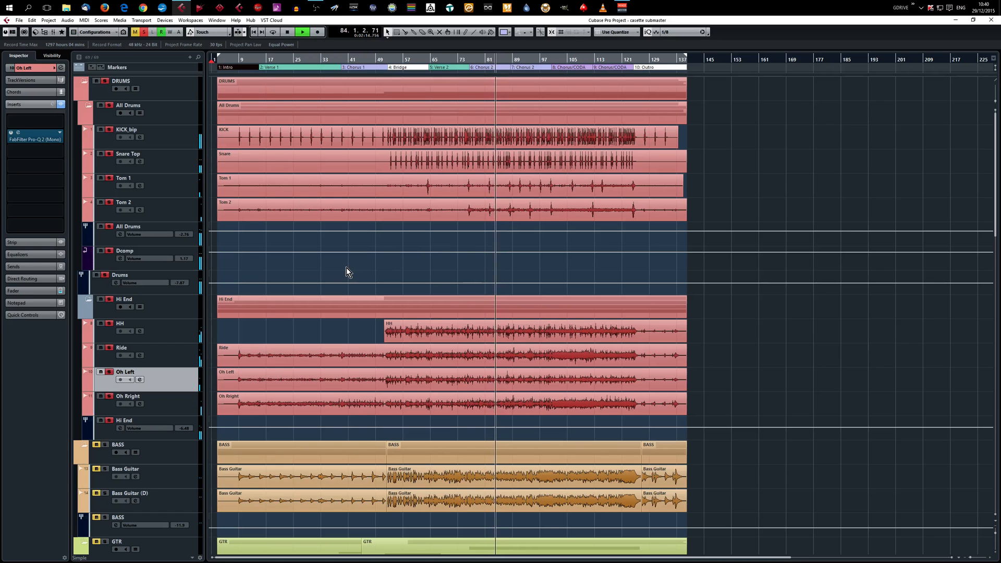
{"action": "key", "text": "space"}
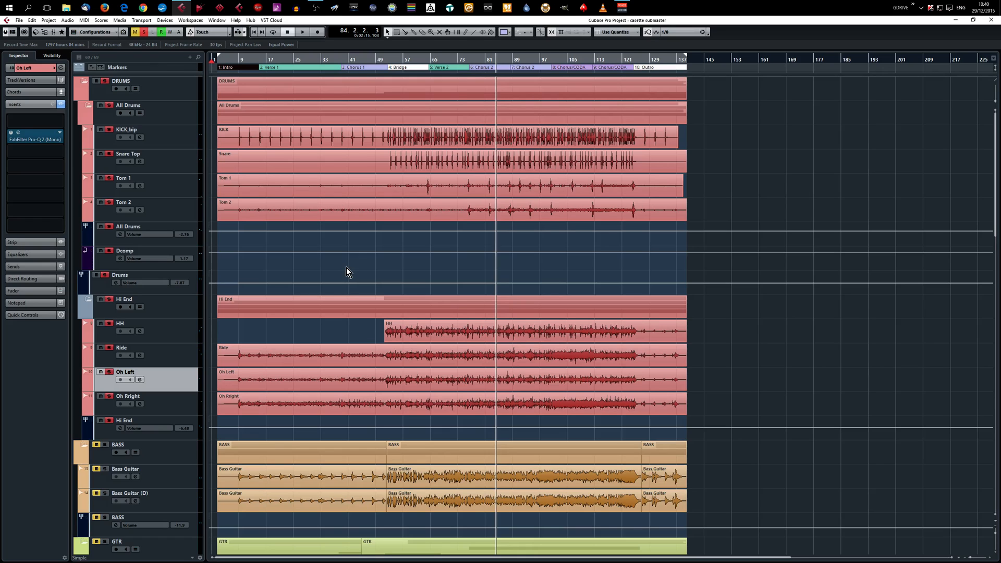
{"action": "left_click", "coordinate": [323, 8]}
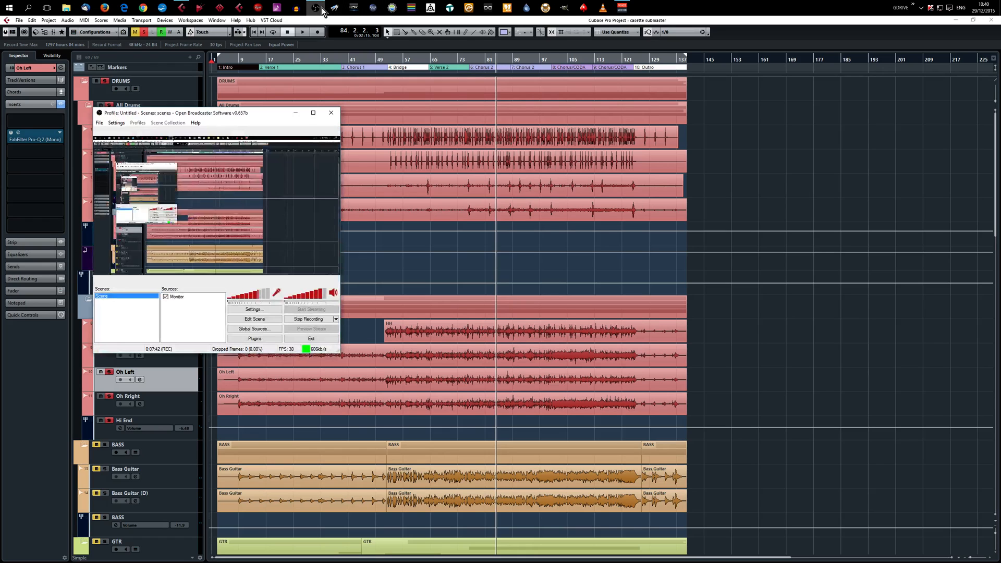